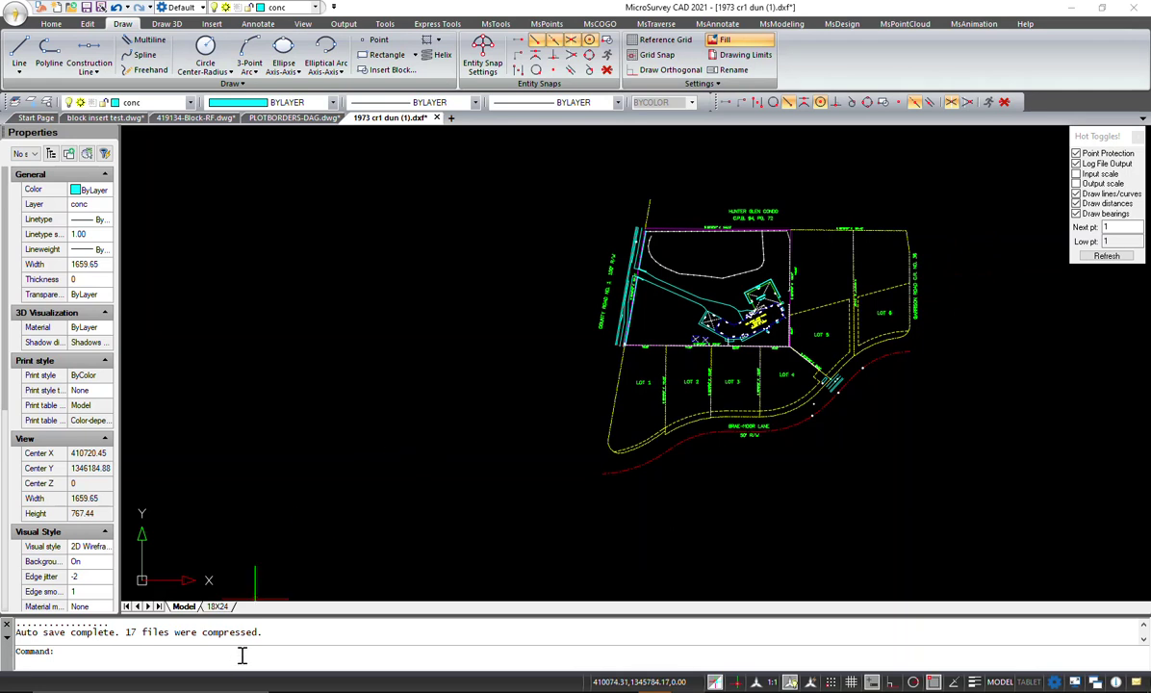
Draw a line in the empty area west of the lots using the Length option, 100 long at an angle of 35 degrees
middle_drag(477, 439, 450, 454)
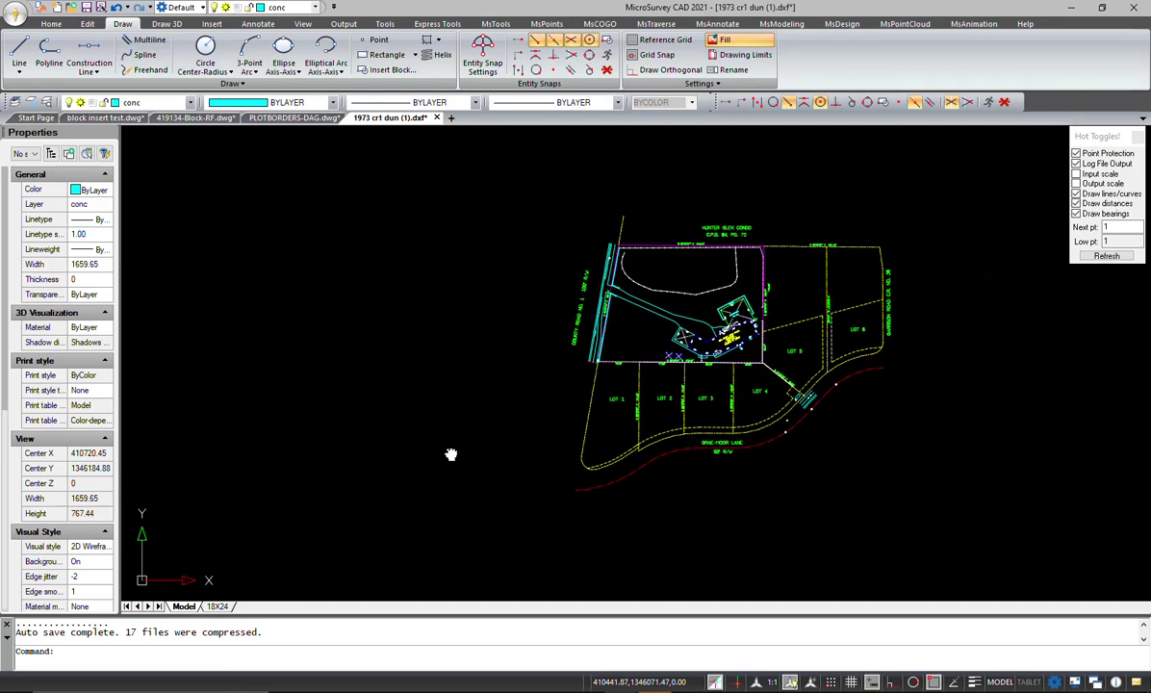
click(20, 48)
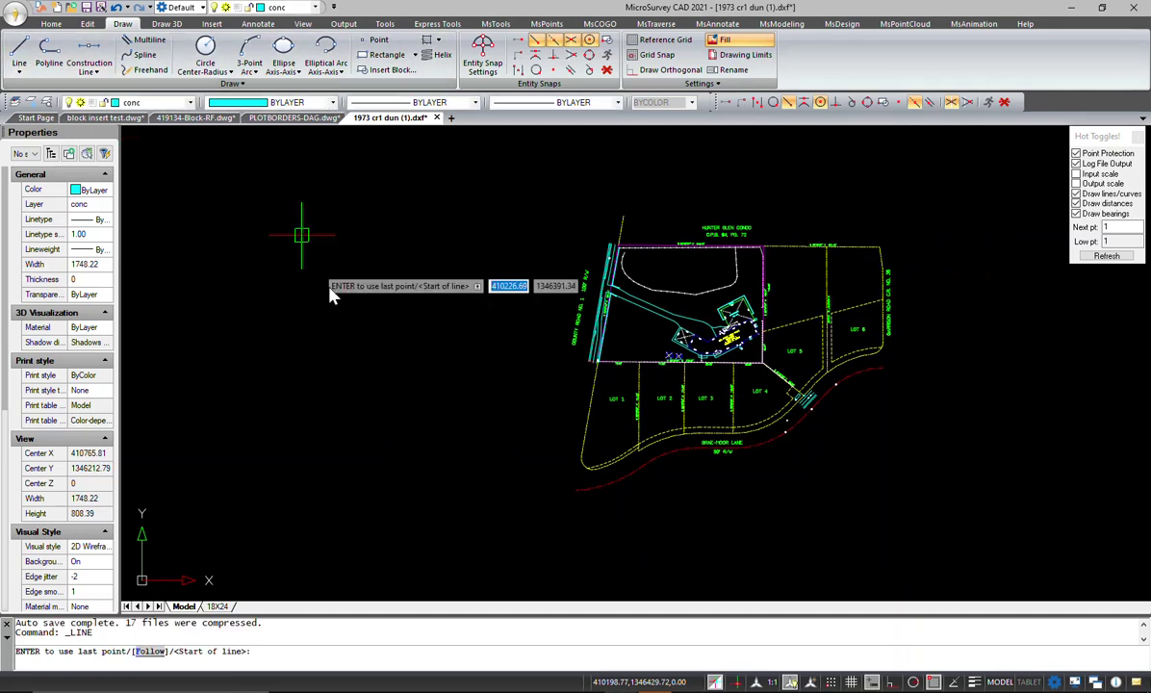
click(260, 436)
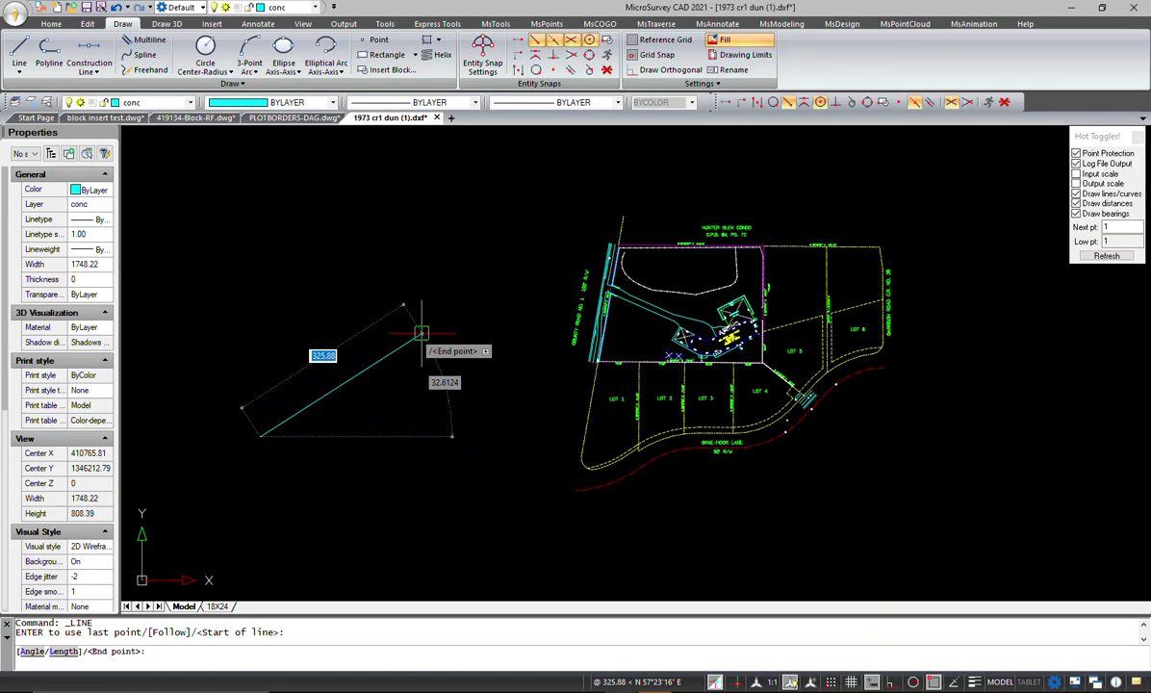
key(Down)
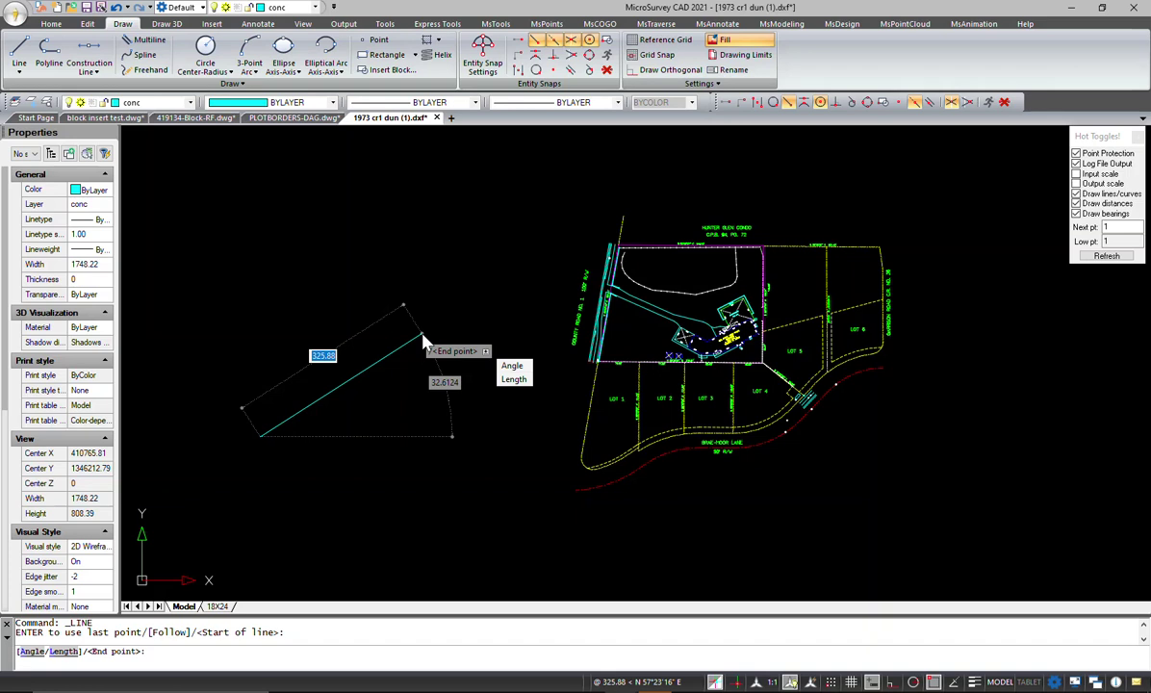
key(Down)
key(Down)
key(Return)
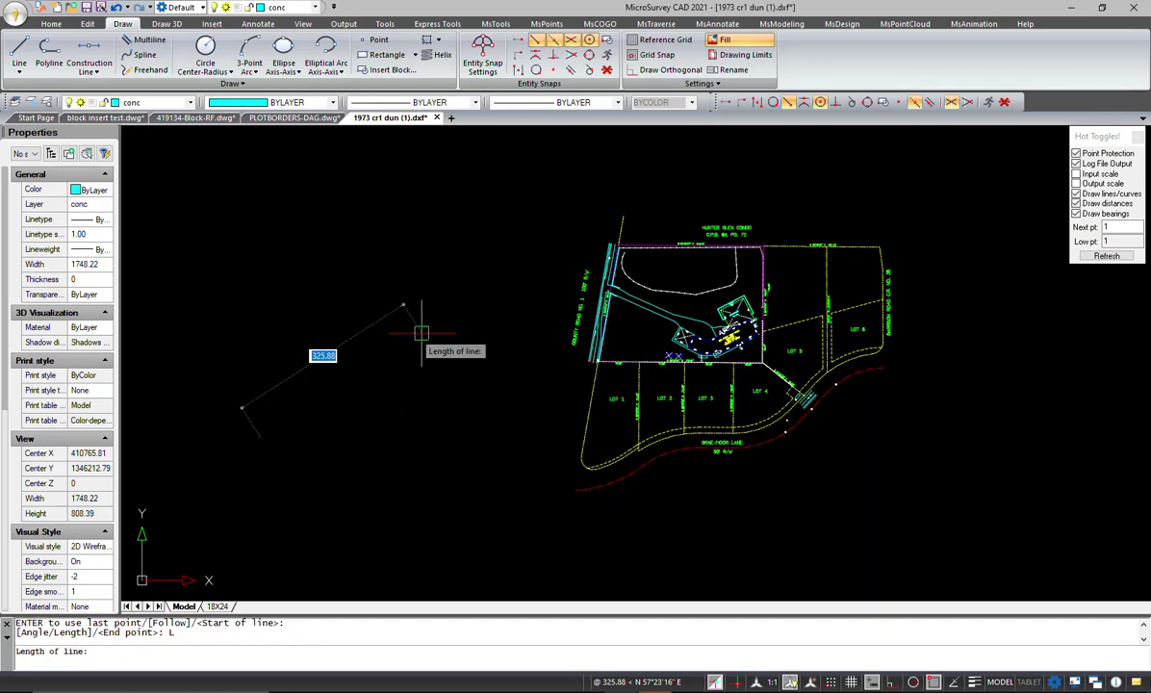
text(100)
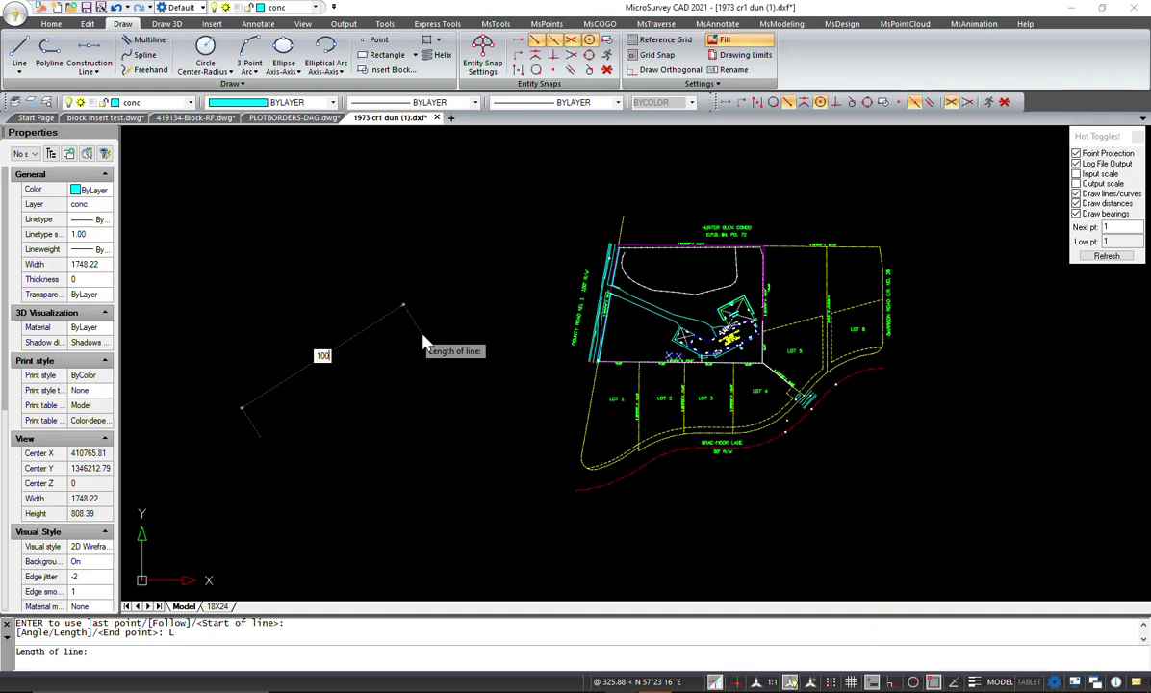
key(Return)
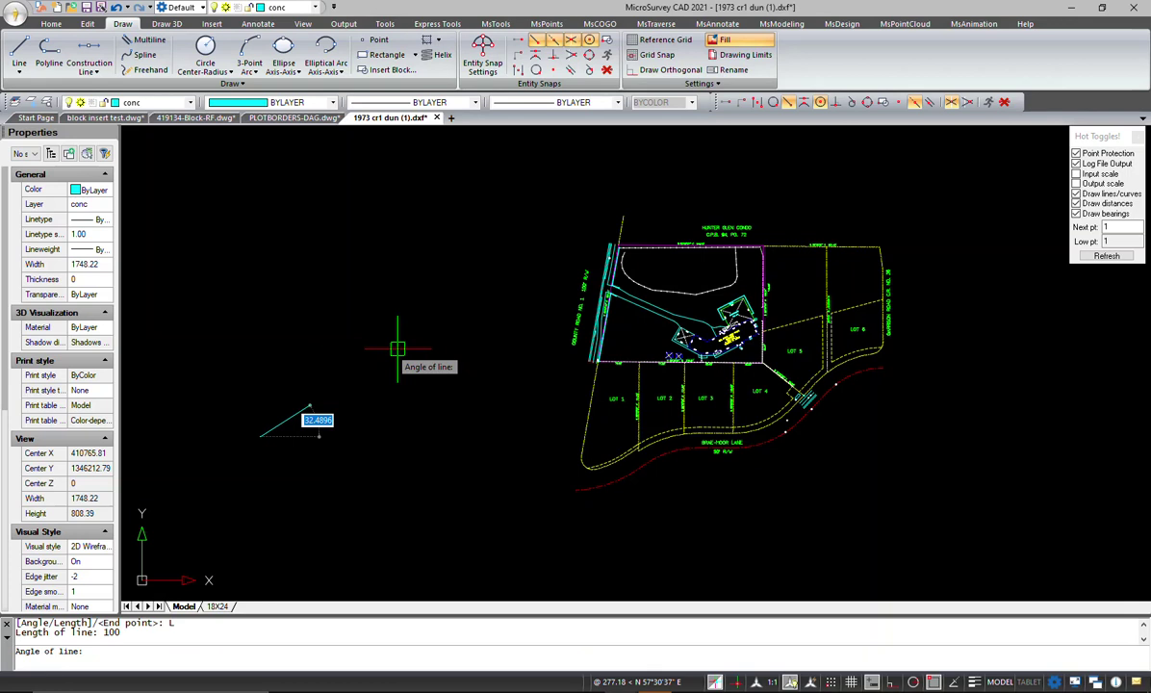
text(35)
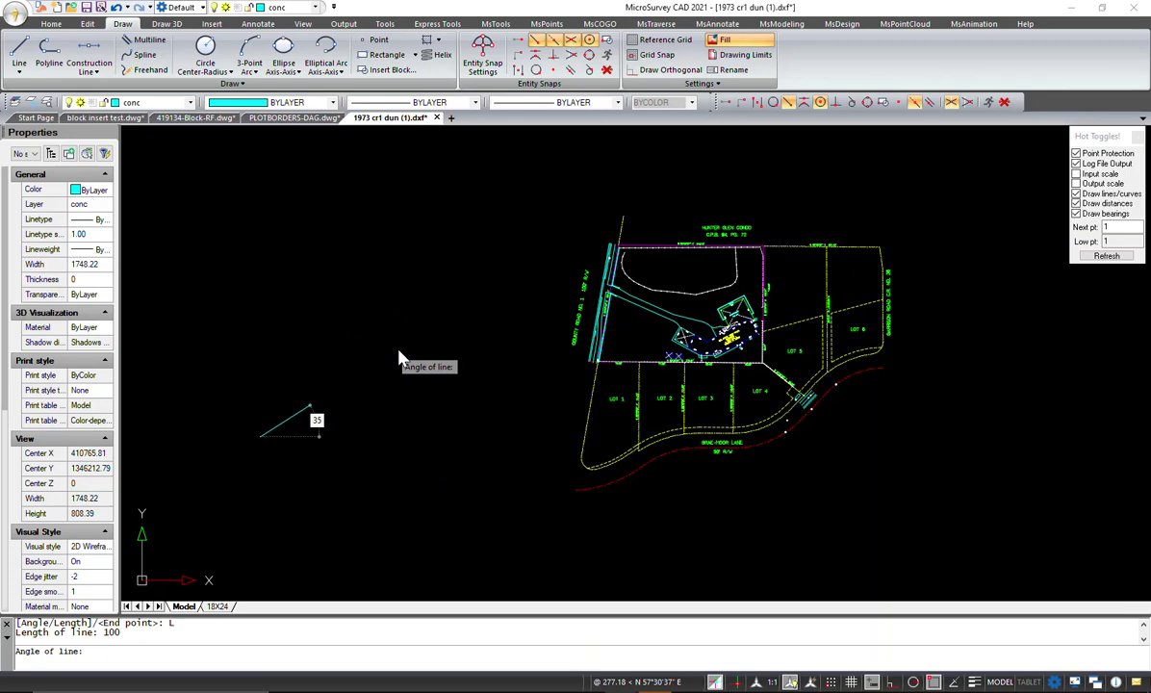
key(Return)
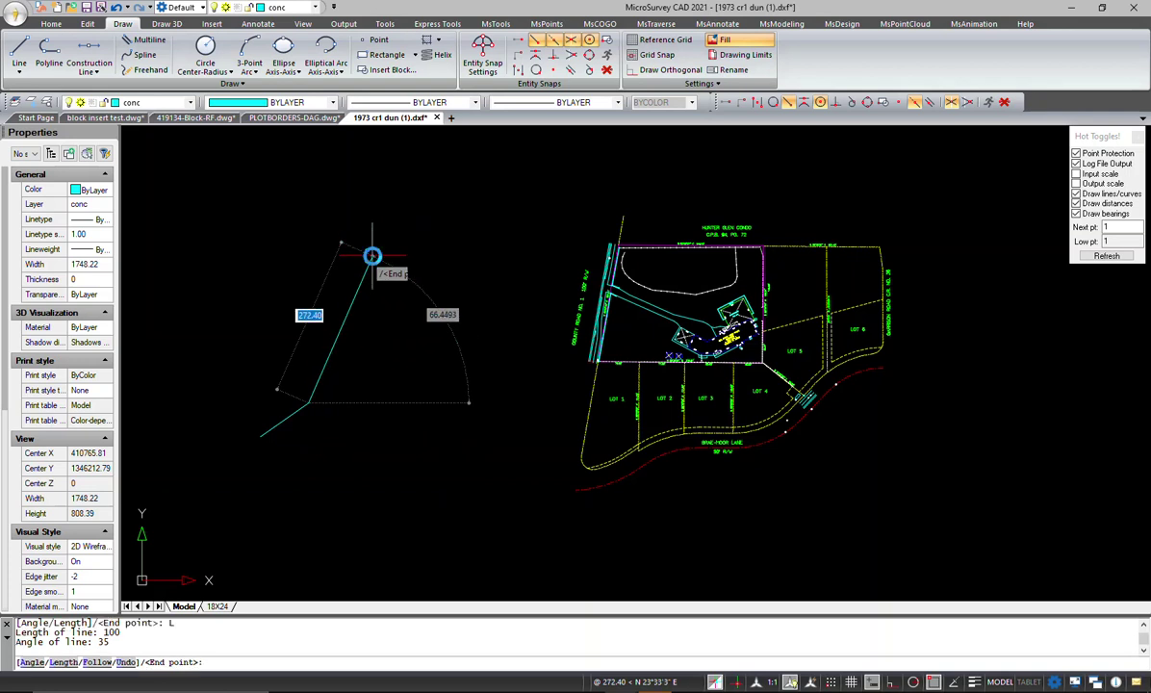
key(Escape)
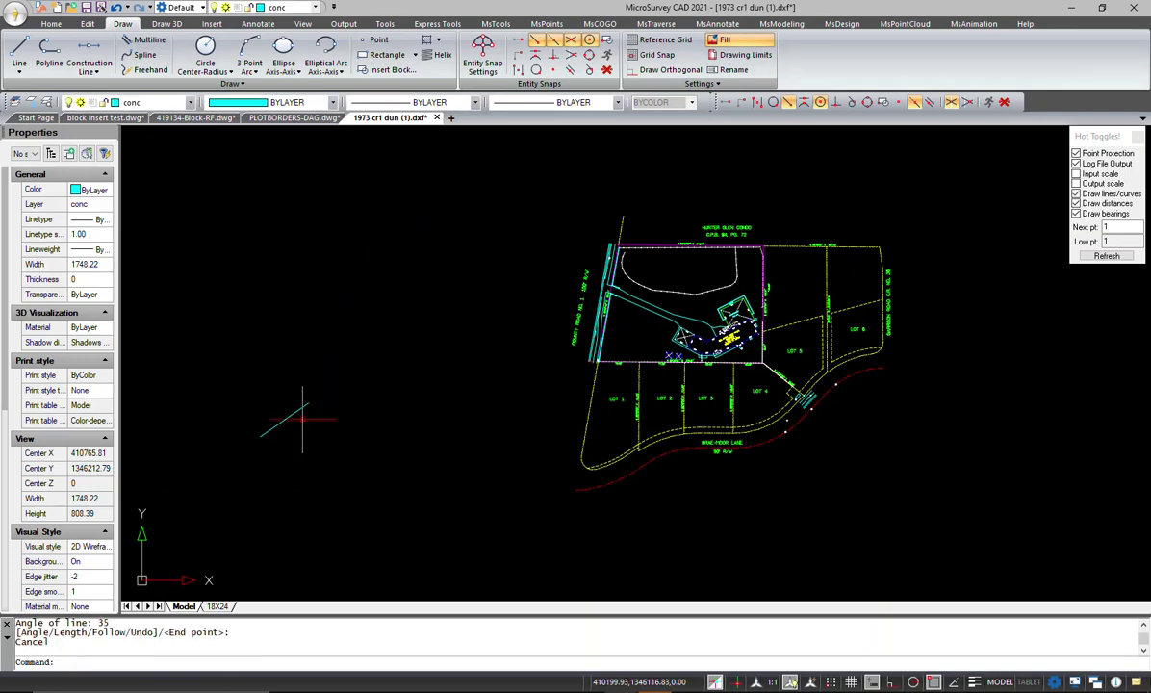
Set the DYNMODE system variable to 0
middle_drag(308, 430, 325, 395)
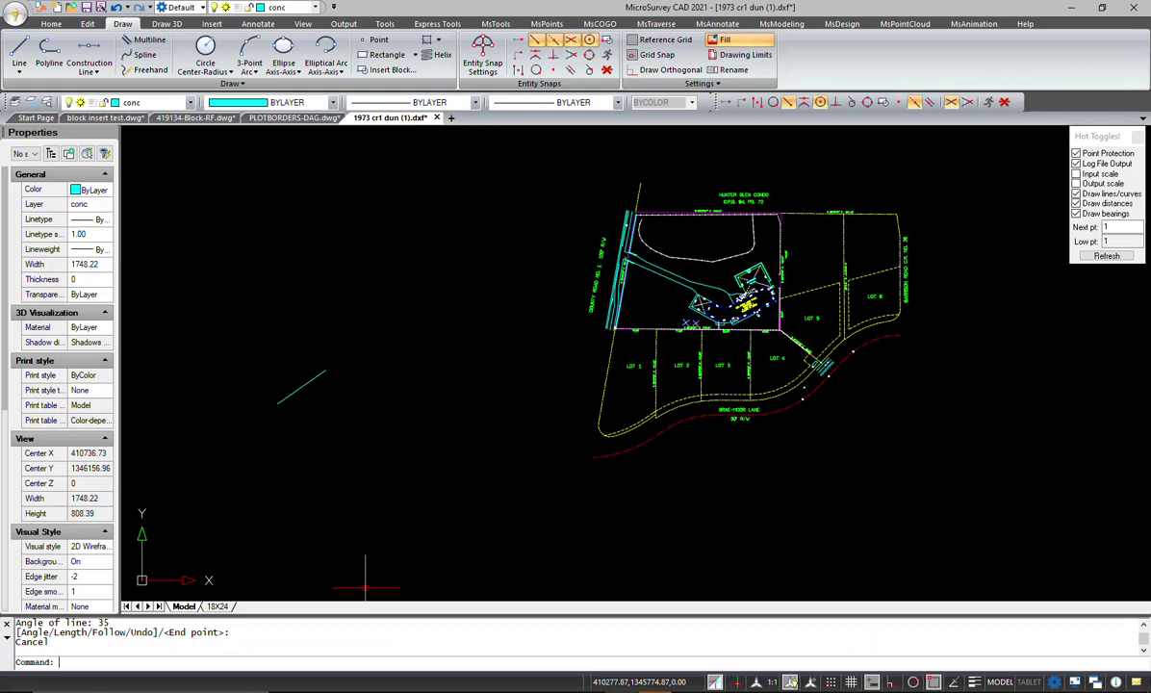
text(D)
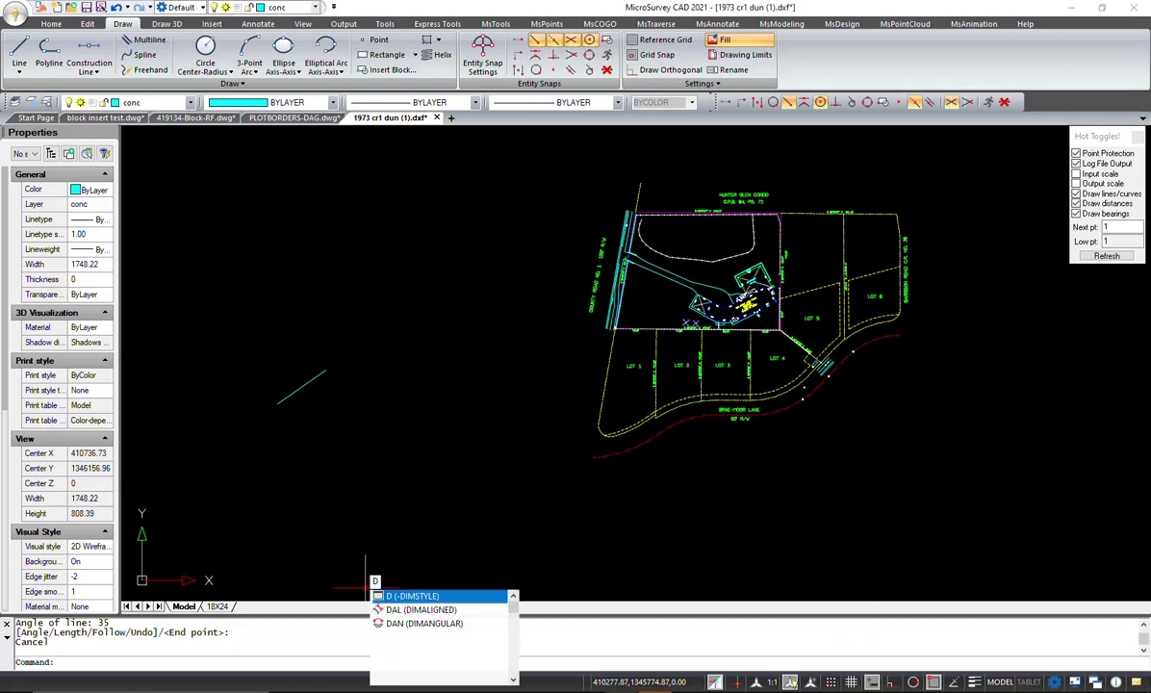
text(YN)
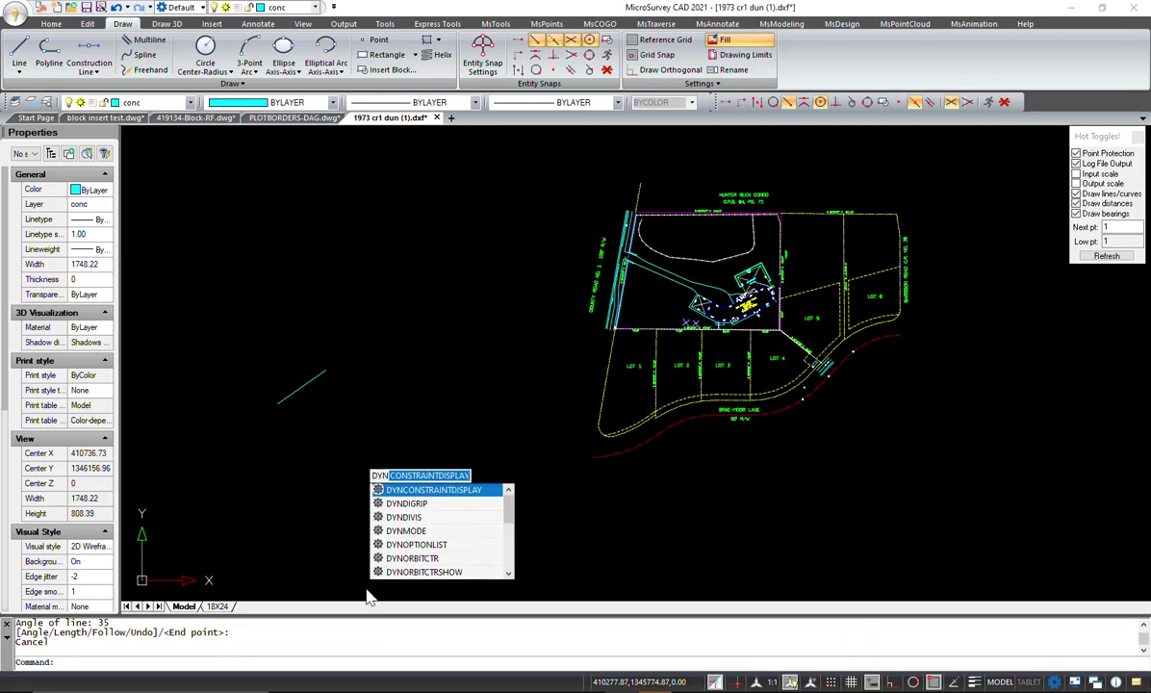
text(MODE)
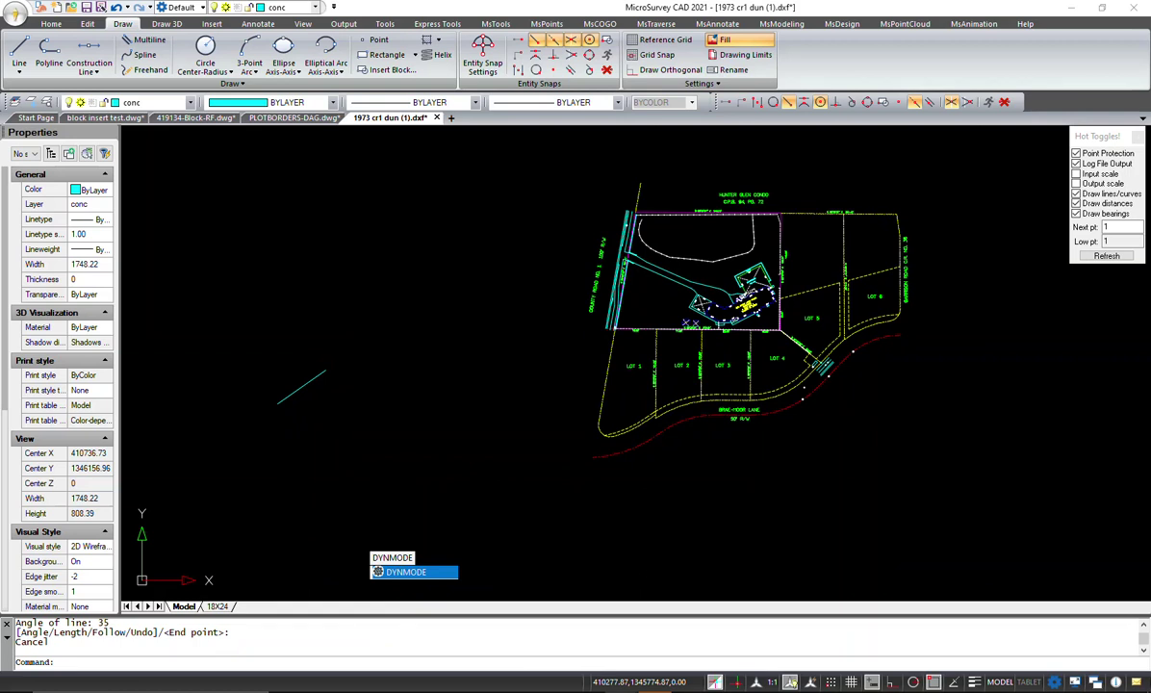
key(Return)
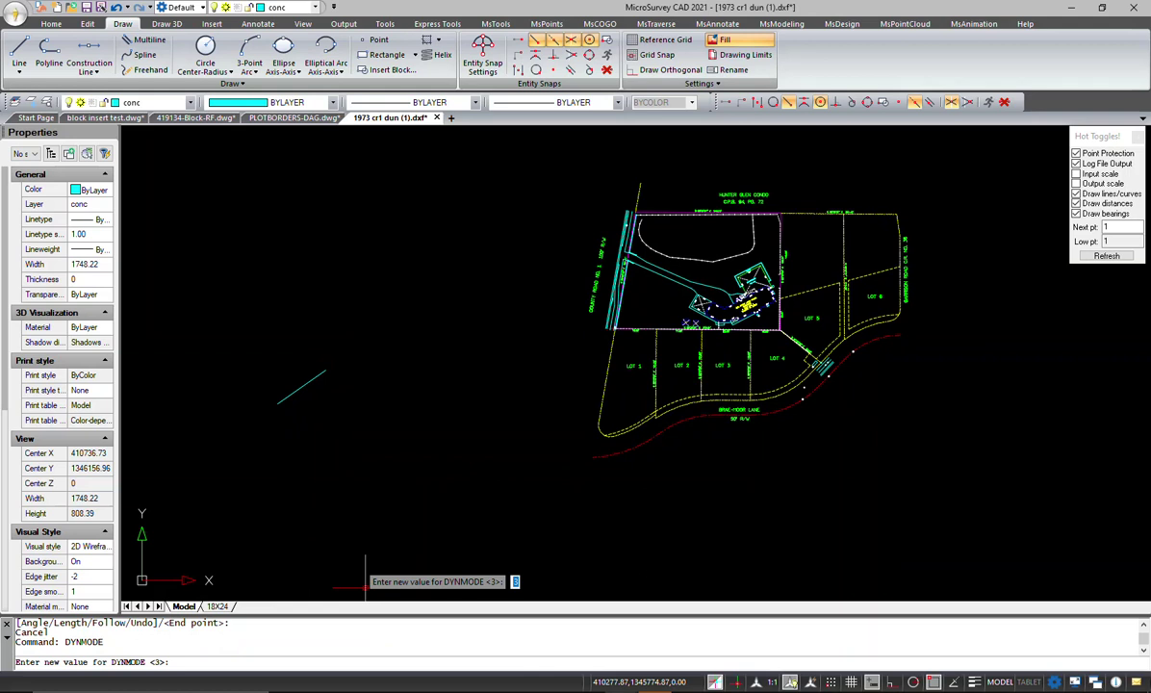
text(0)
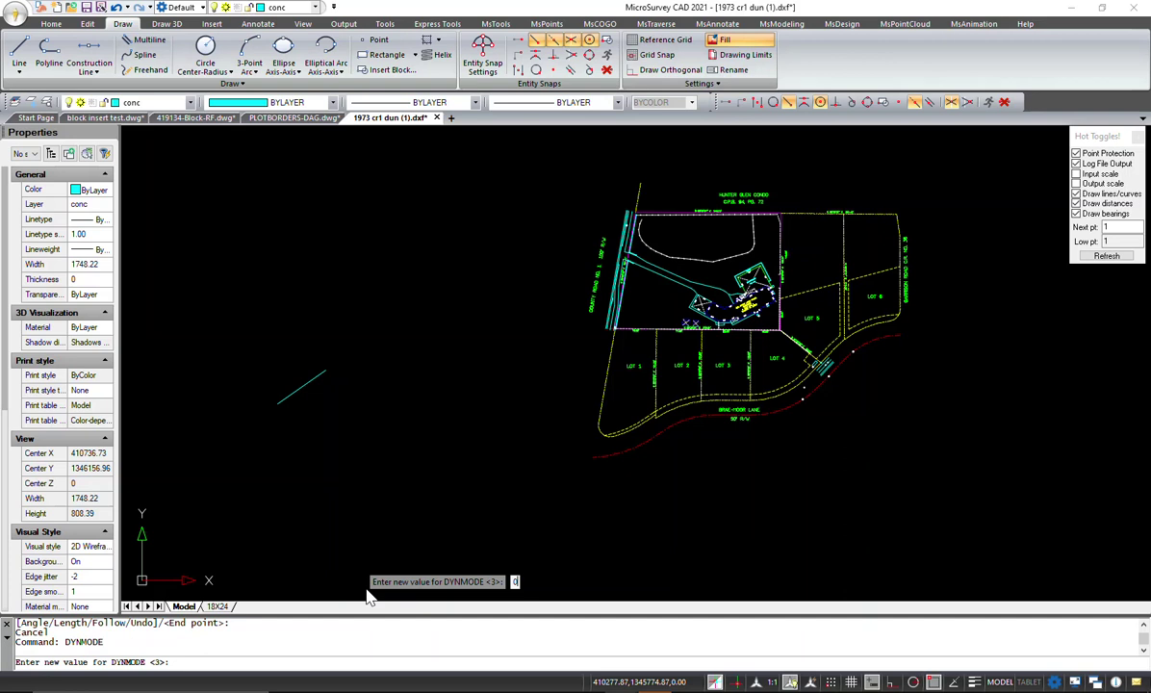
key(Return)
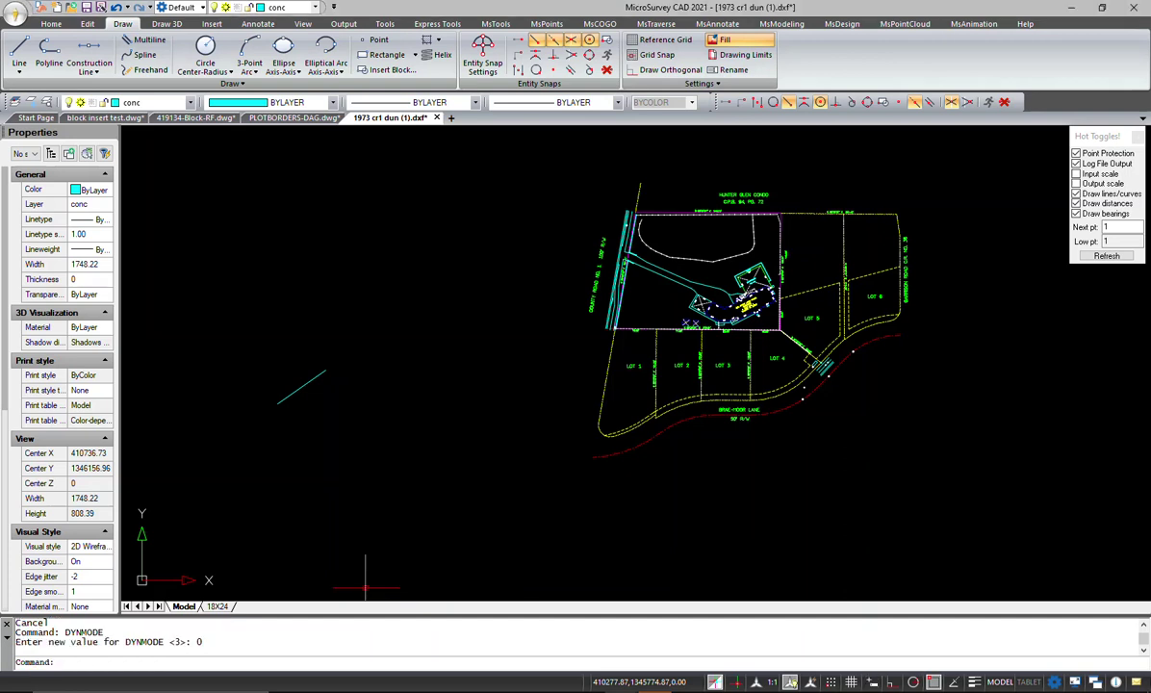
Try a line starting below the existing short line, using the Angle option with a value of 20, and cancel it
click(18, 51)
click(310, 489)
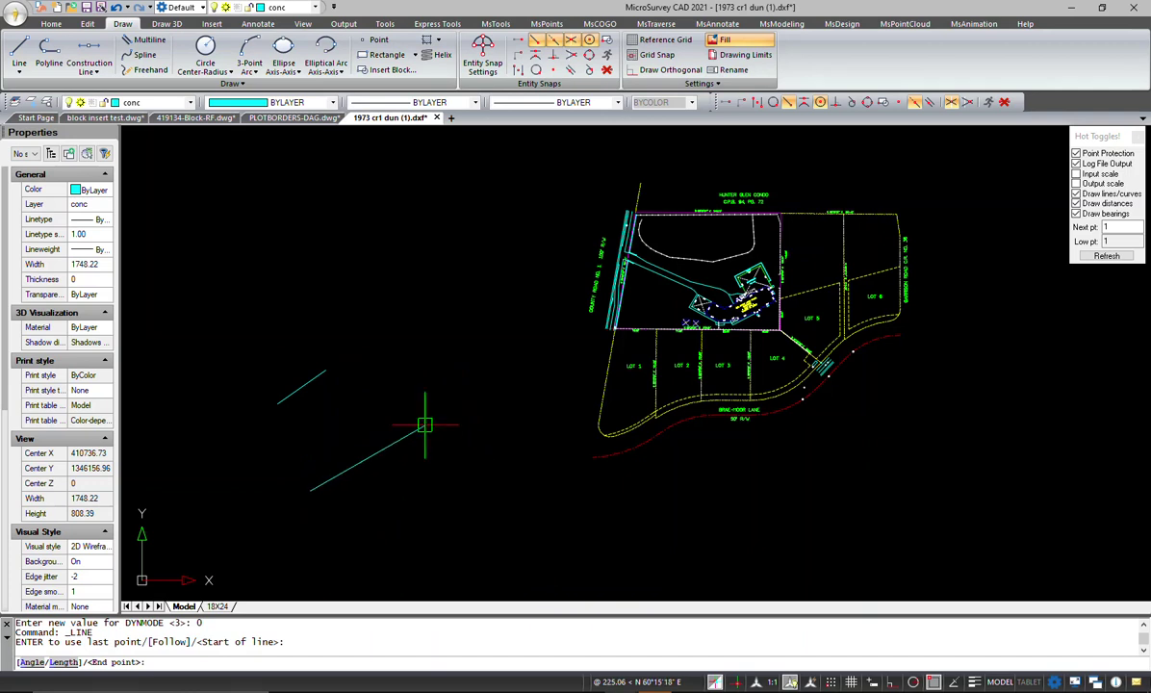
text(a)
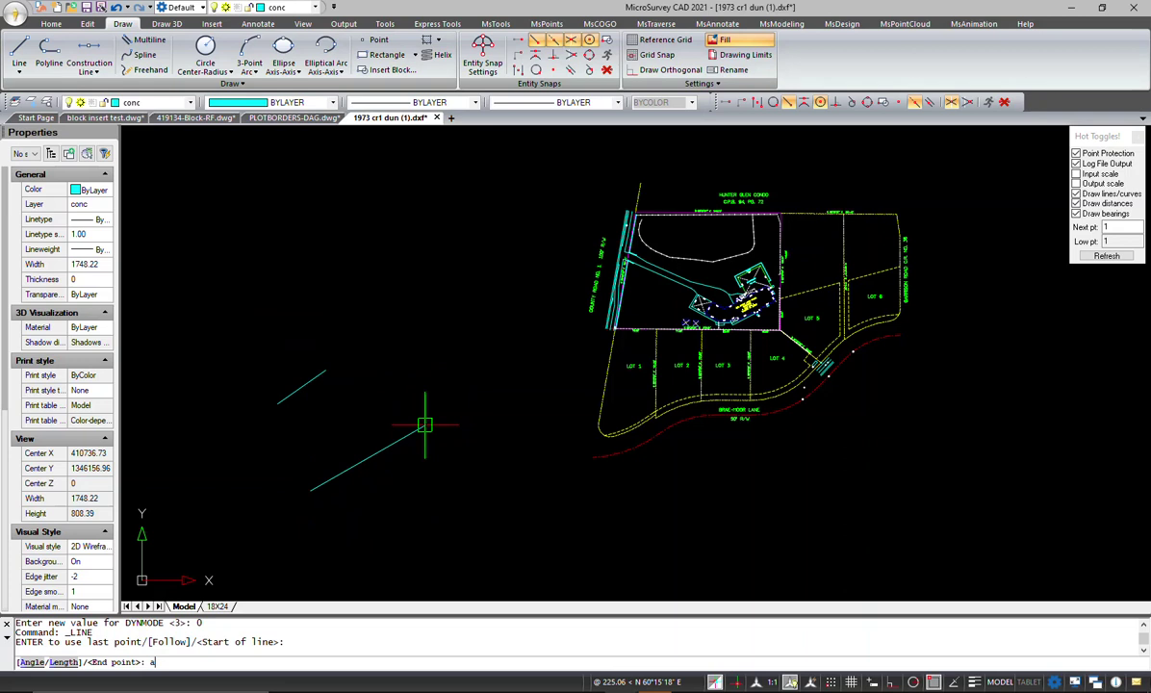
key(Return)
text(20)
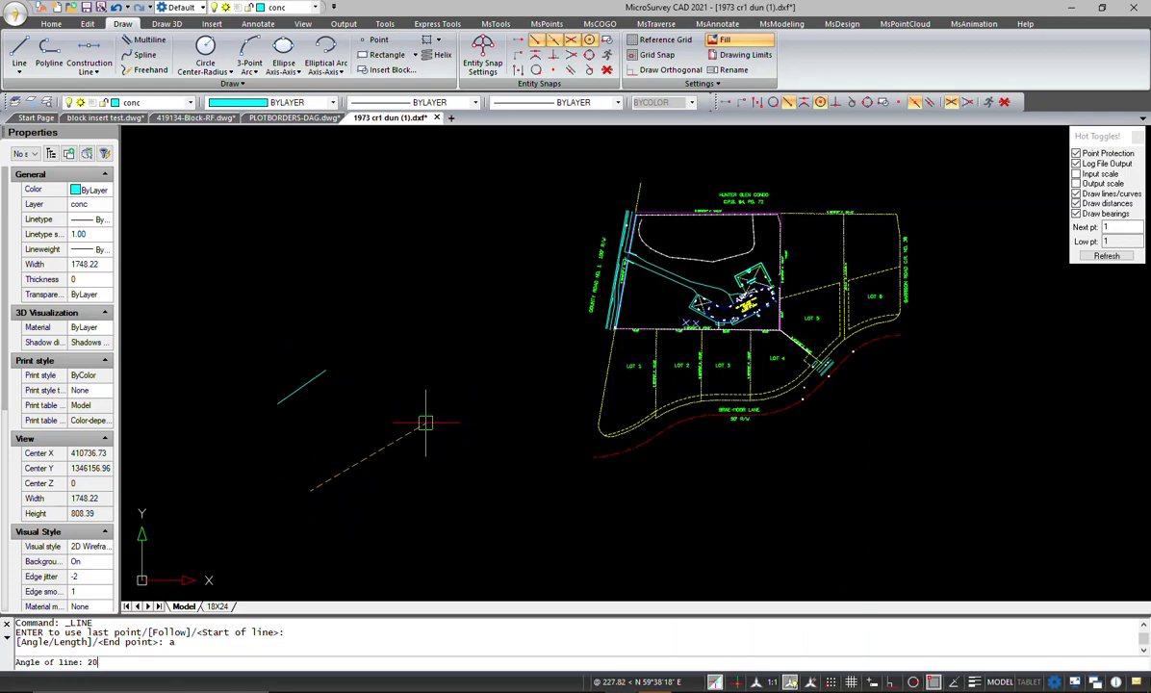
key(Return)
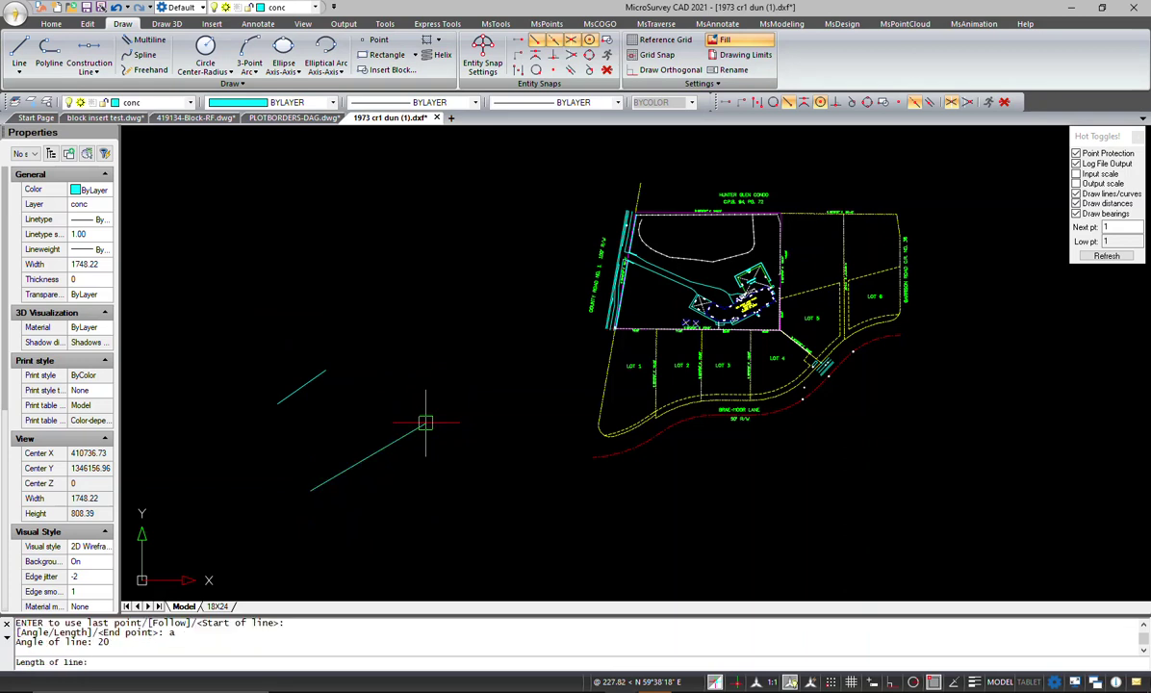
key(Escape)
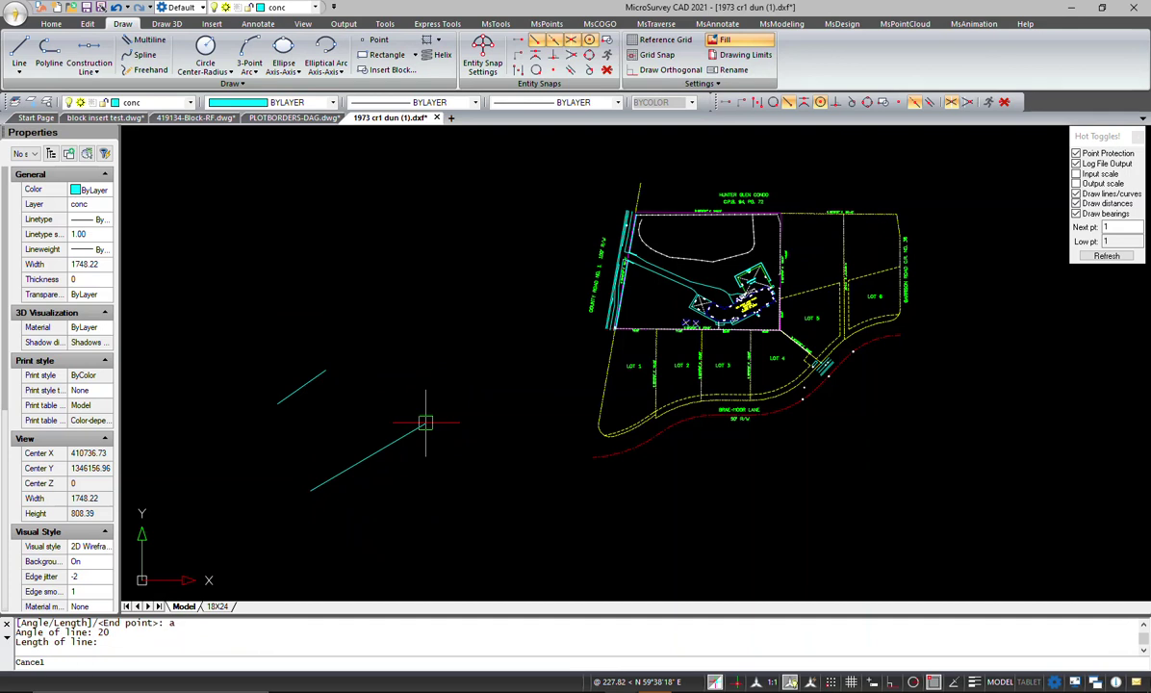
Set DYNMODE to 1 and start a trial line below the short line to check the cursor prompts, cancelling it without an end point
text(d)
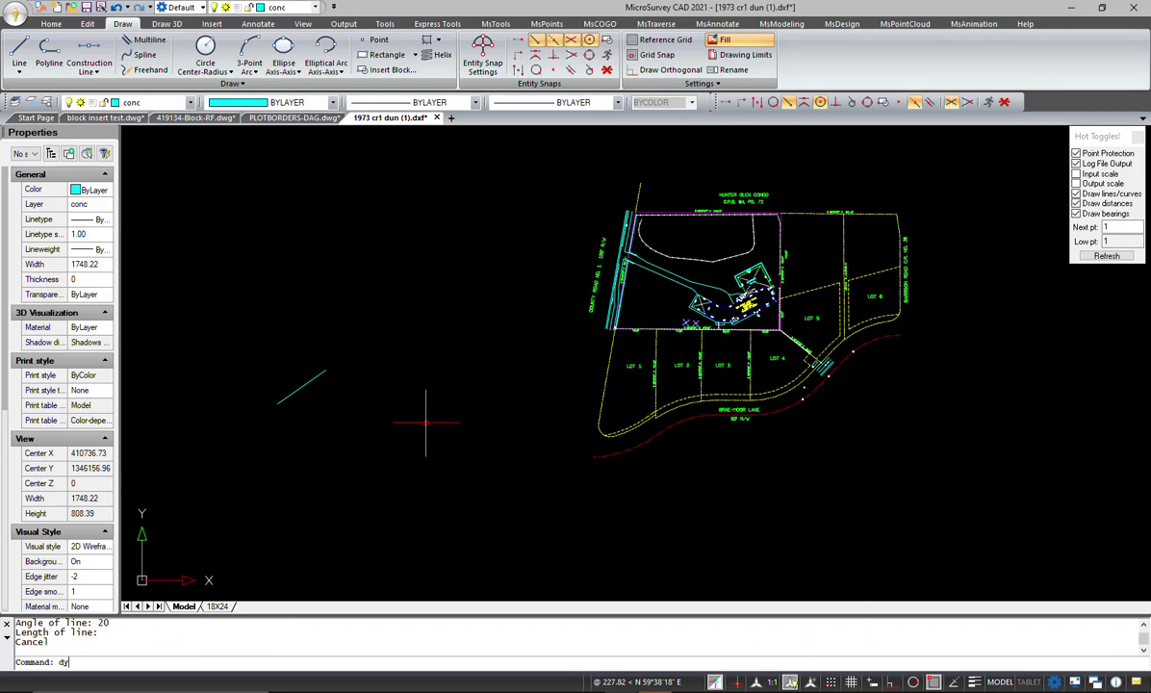
text(y)
key(Return)
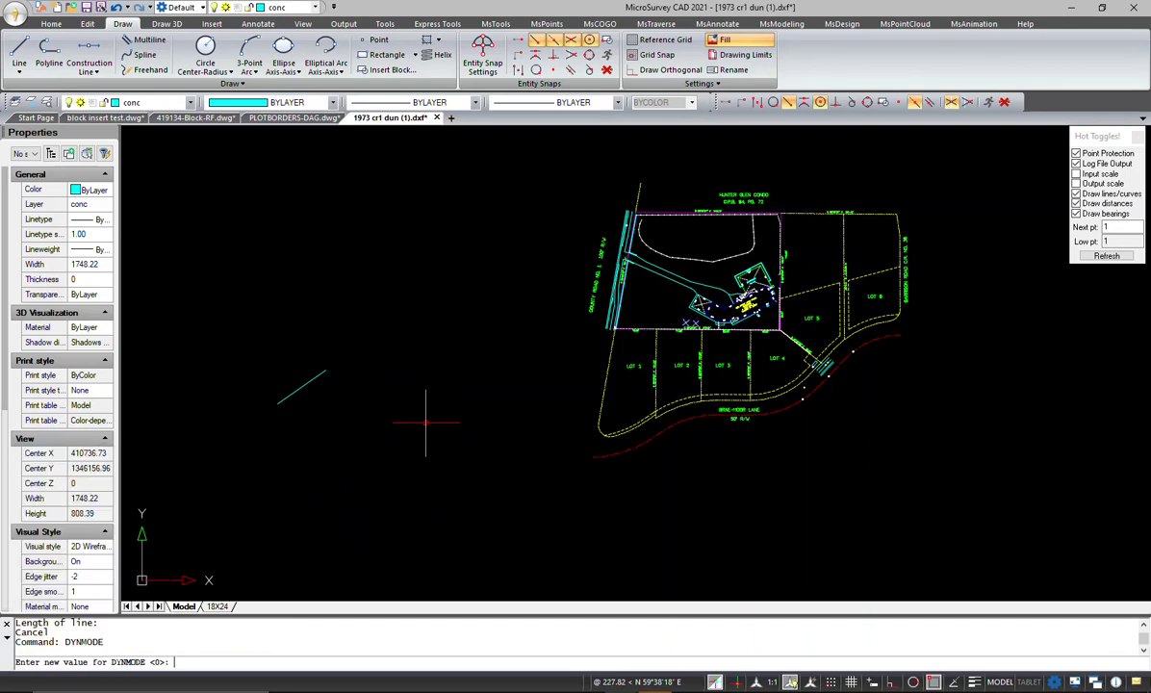
text(1)
key(Return)
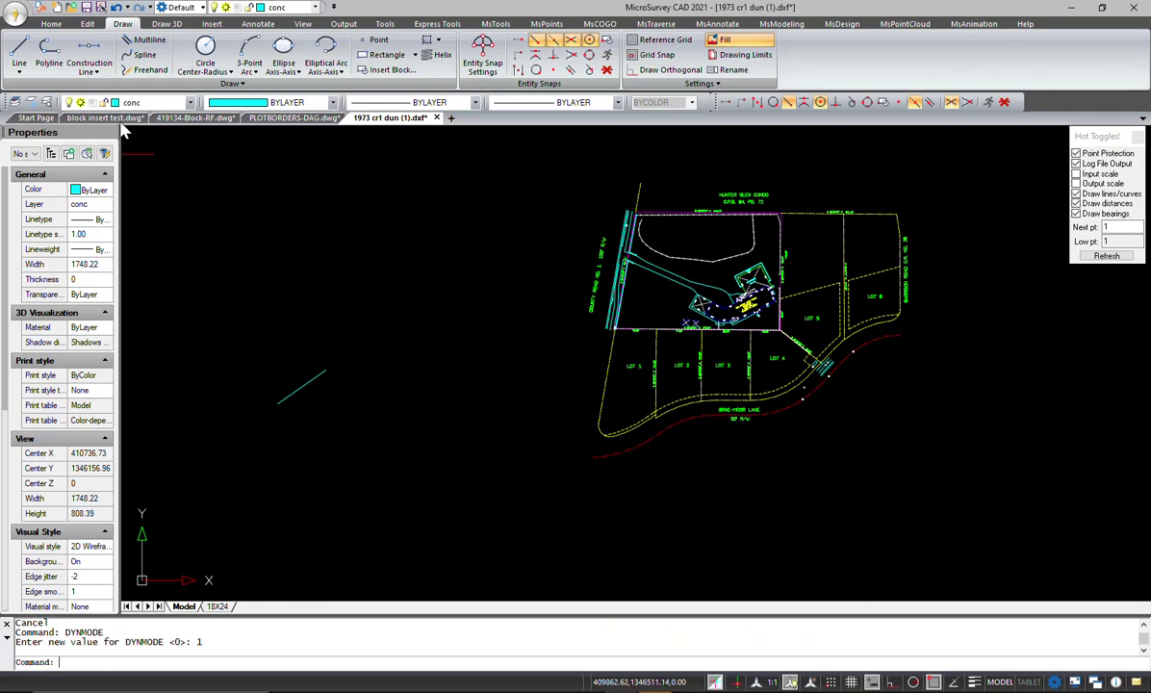
click(20, 53)
click(270, 460)
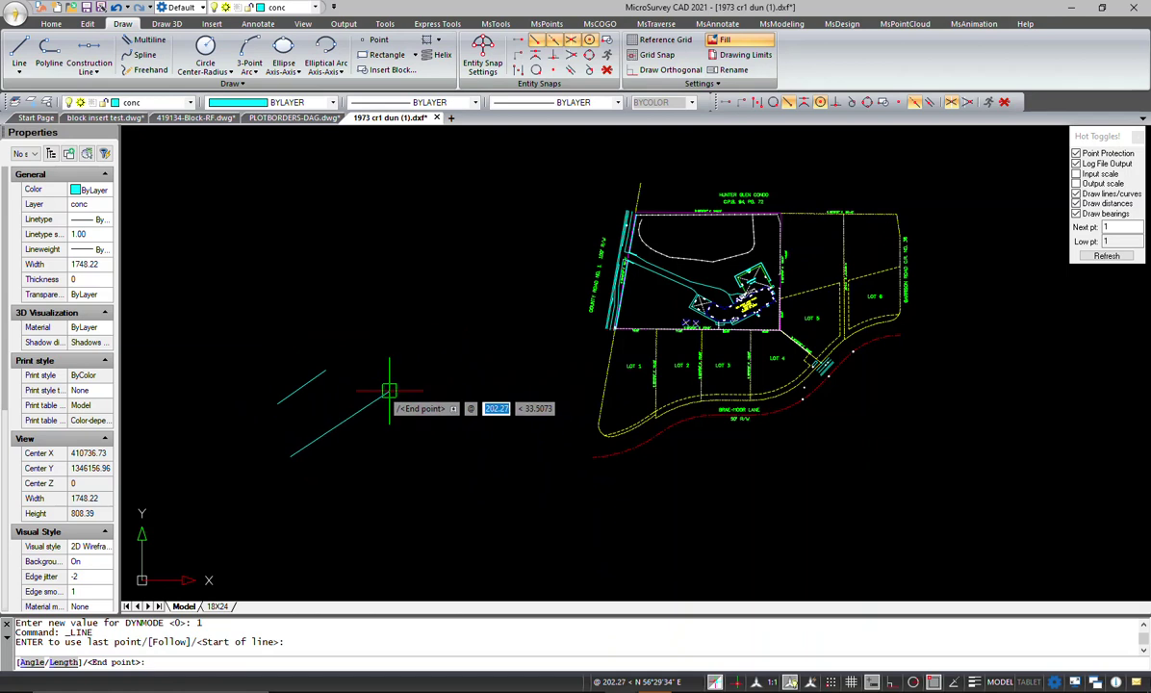
key(Escape)
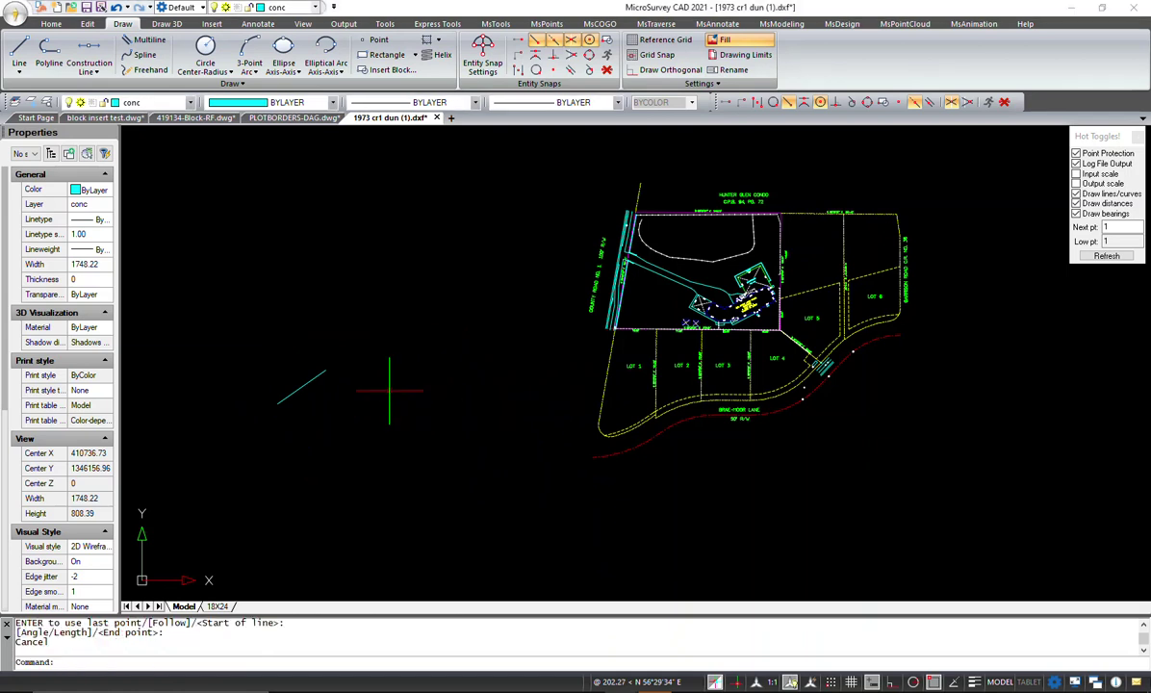
Set DYNMODE to 2 and start a trial line to check its dynamic dimensions, cancelling it without an end point
text(DYNMODE)
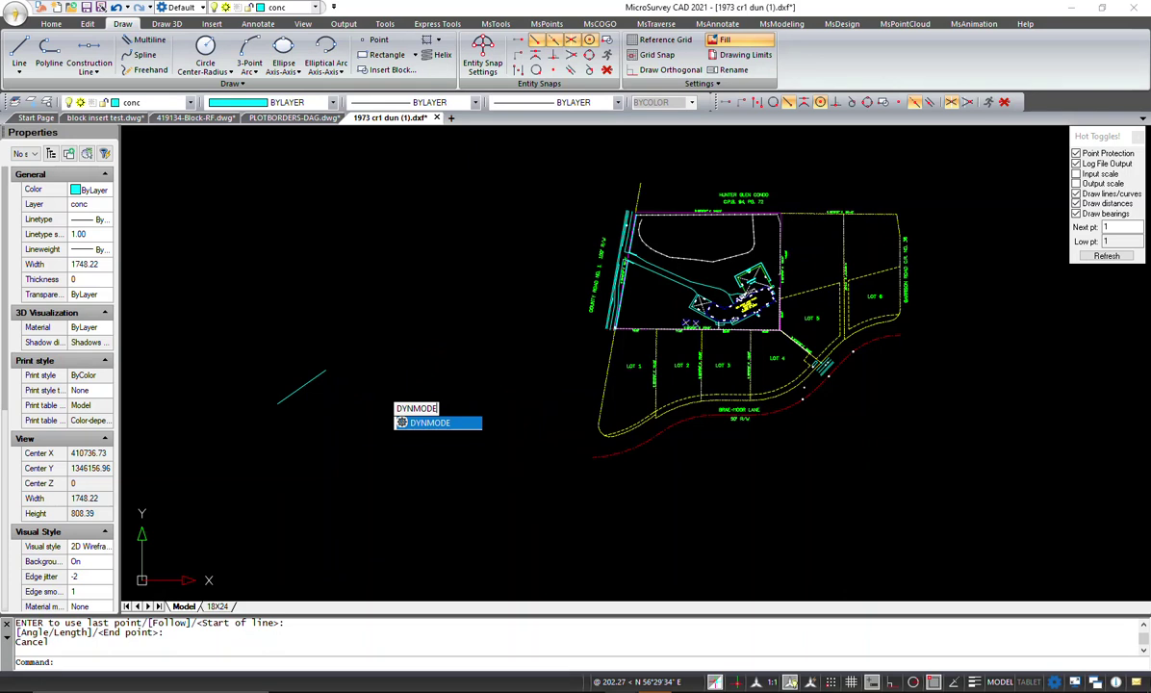
key(Return)
text(2)
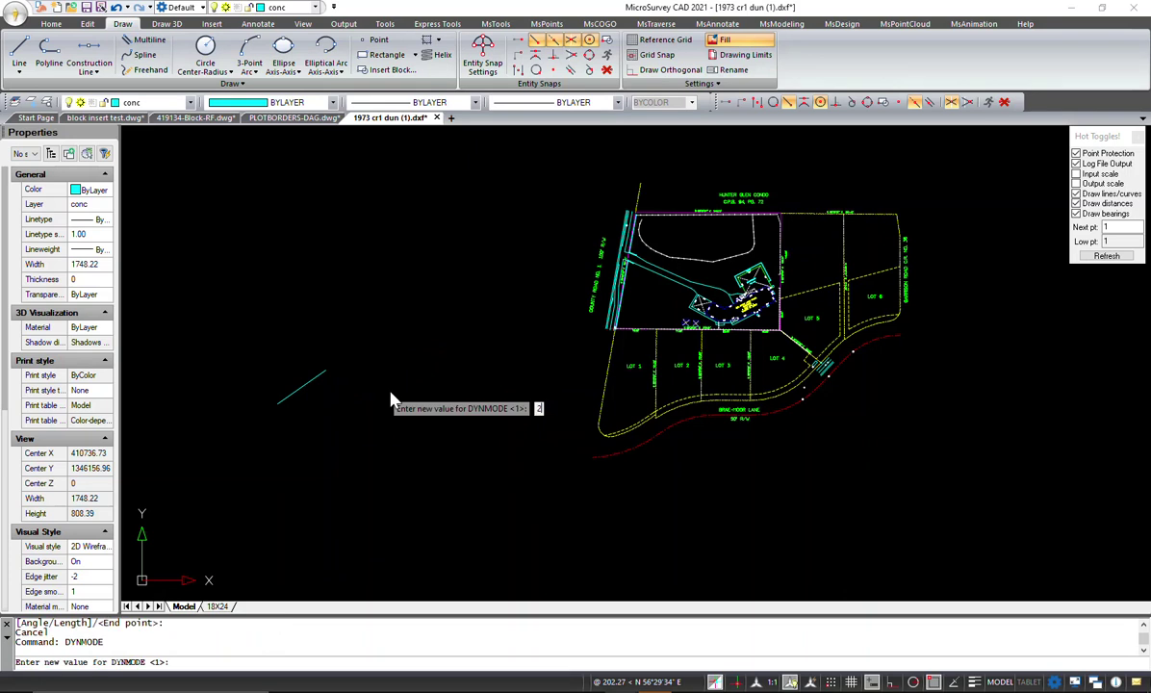
key(Return)
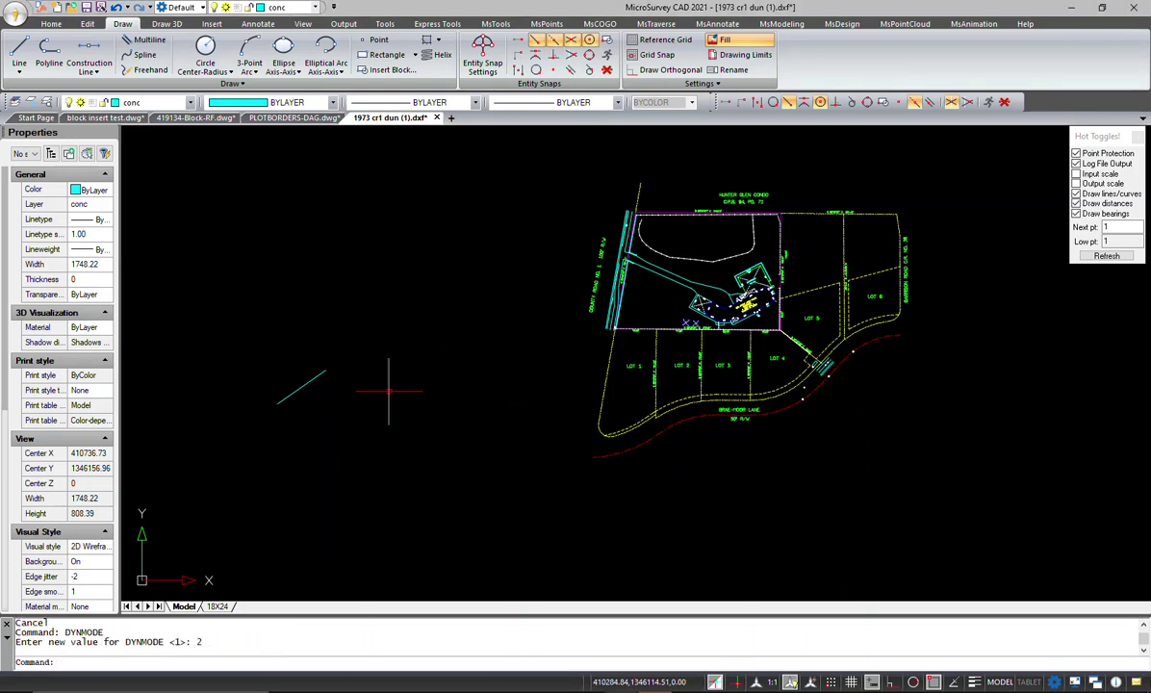
click(19, 53)
click(358, 451)
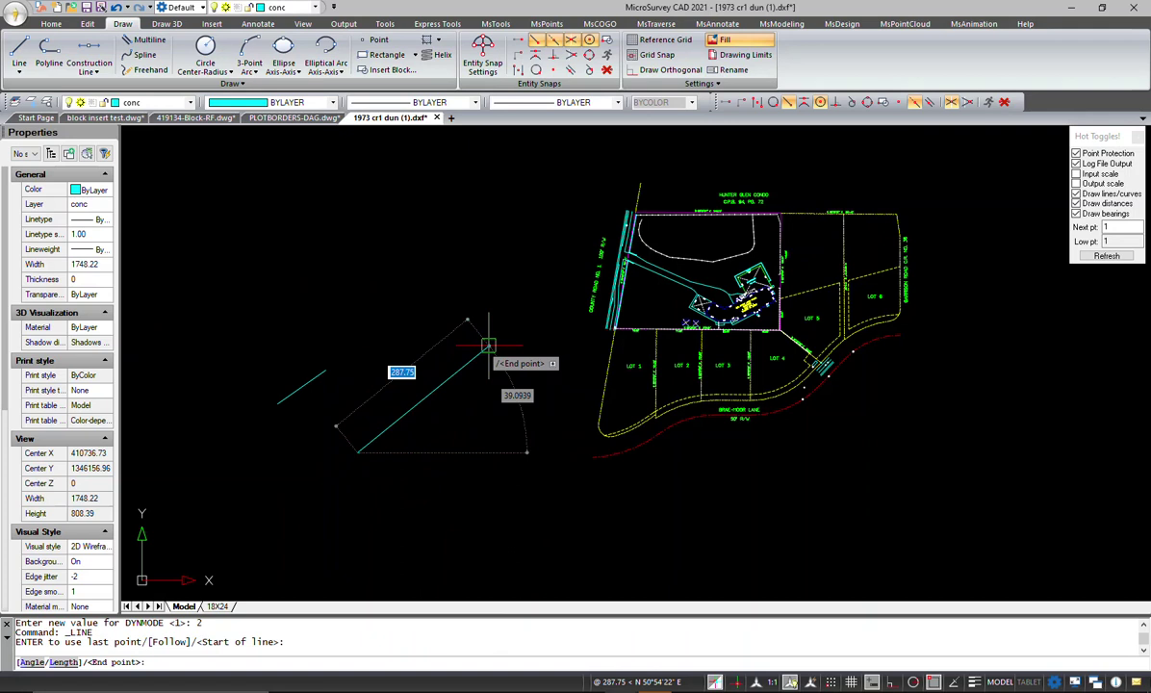
key(Escape)
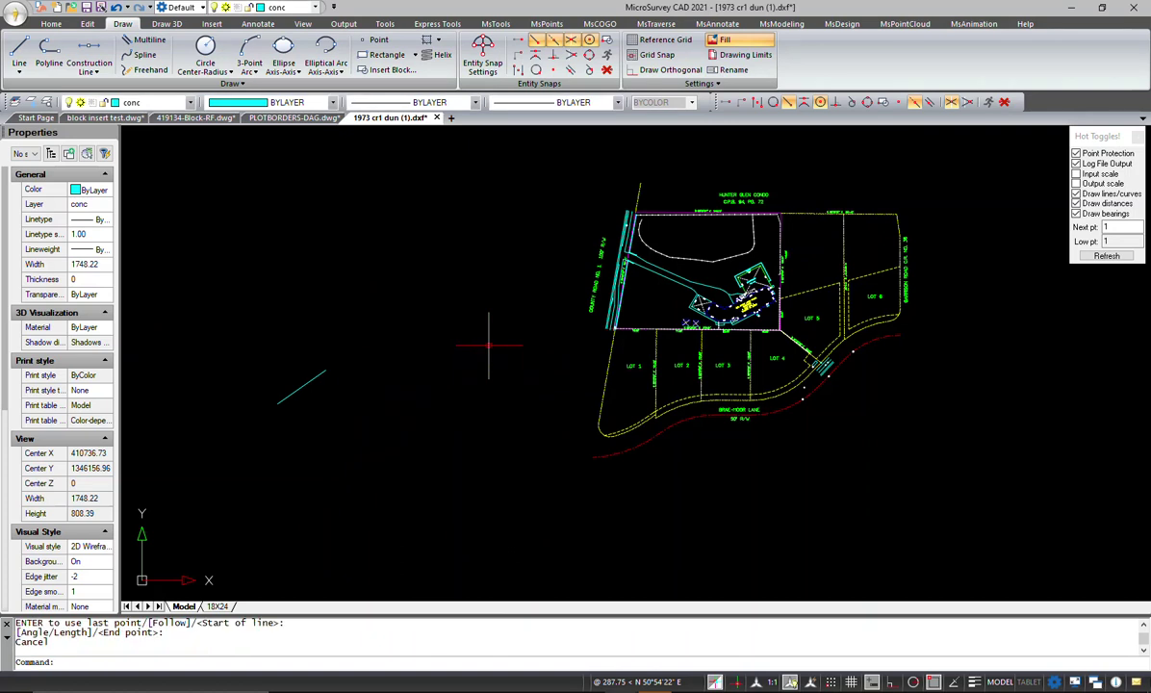
Set the DYNMODE system variable to 3
text(dynmode)
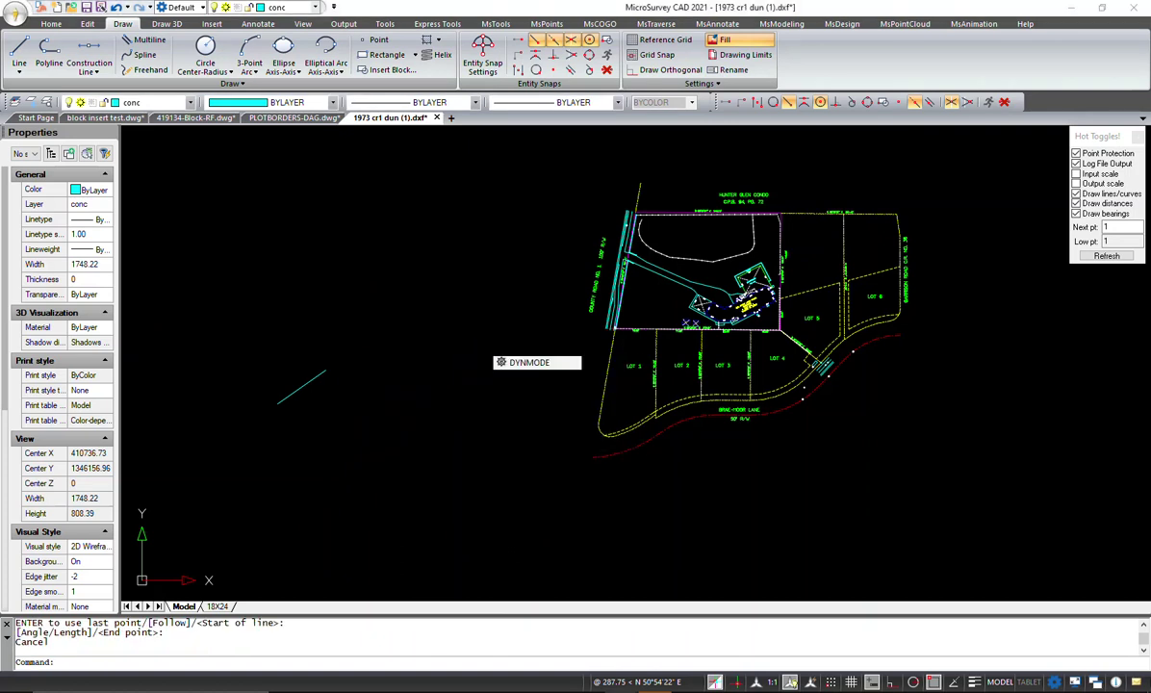
key(Return)
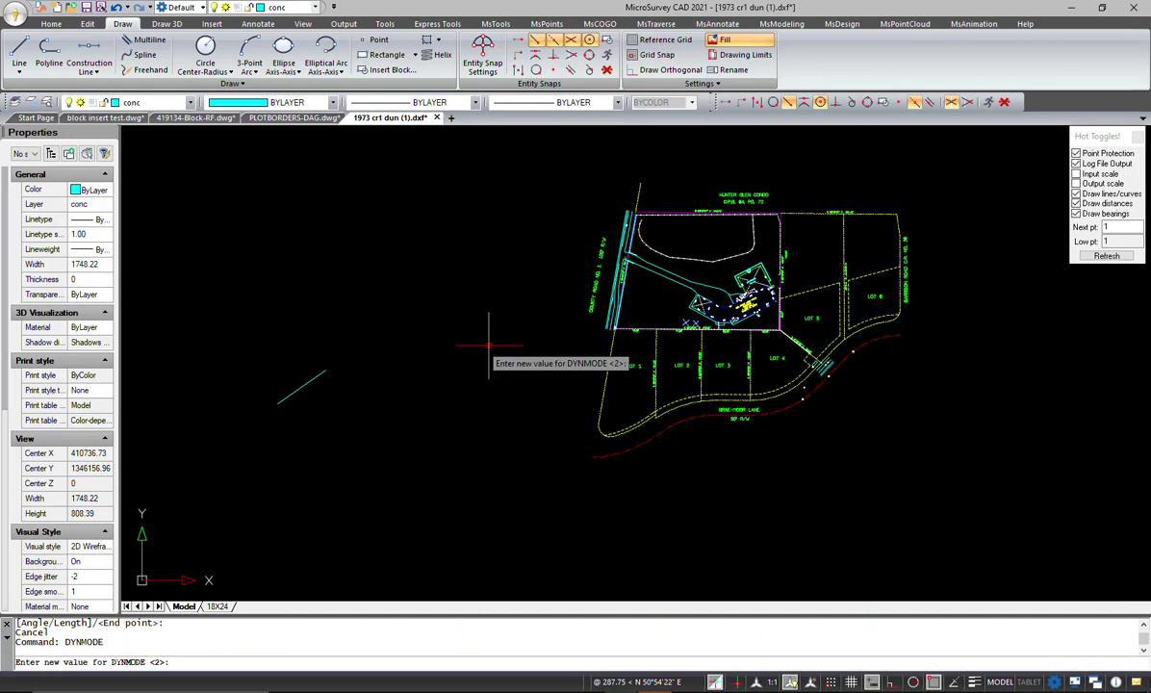
text(3)
key(Return)
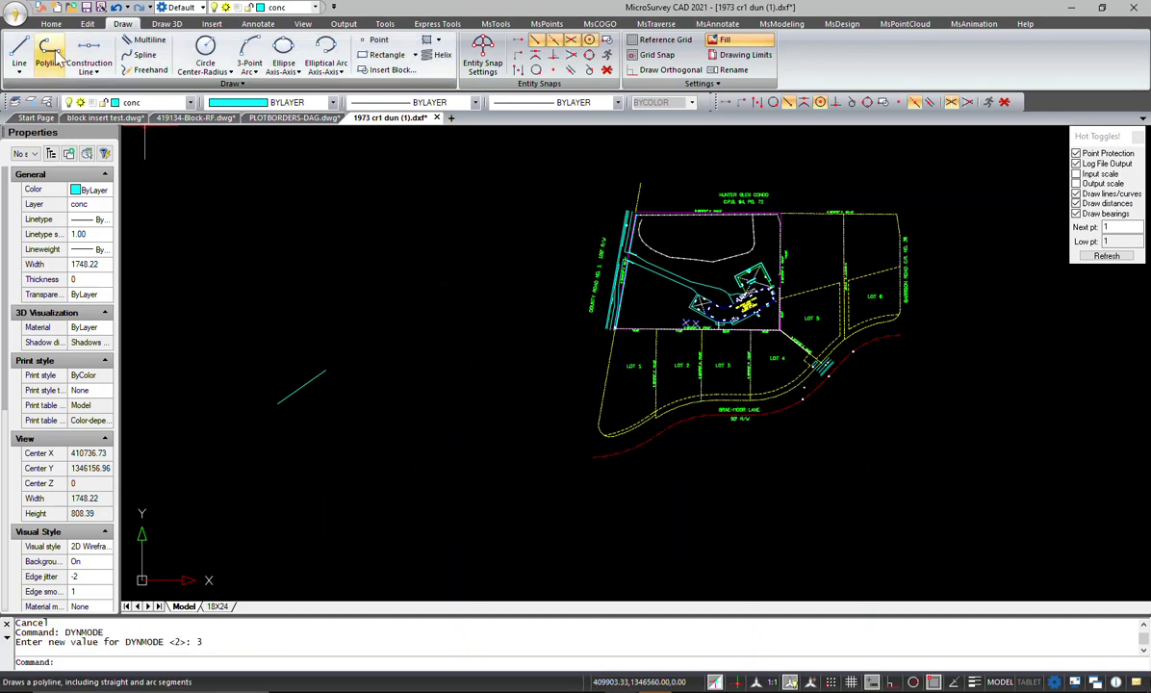
Draw a line below the short one, about 303 units long at about 31 degrees, viewing the Angle and Length options before placing its end
click(18, 53)
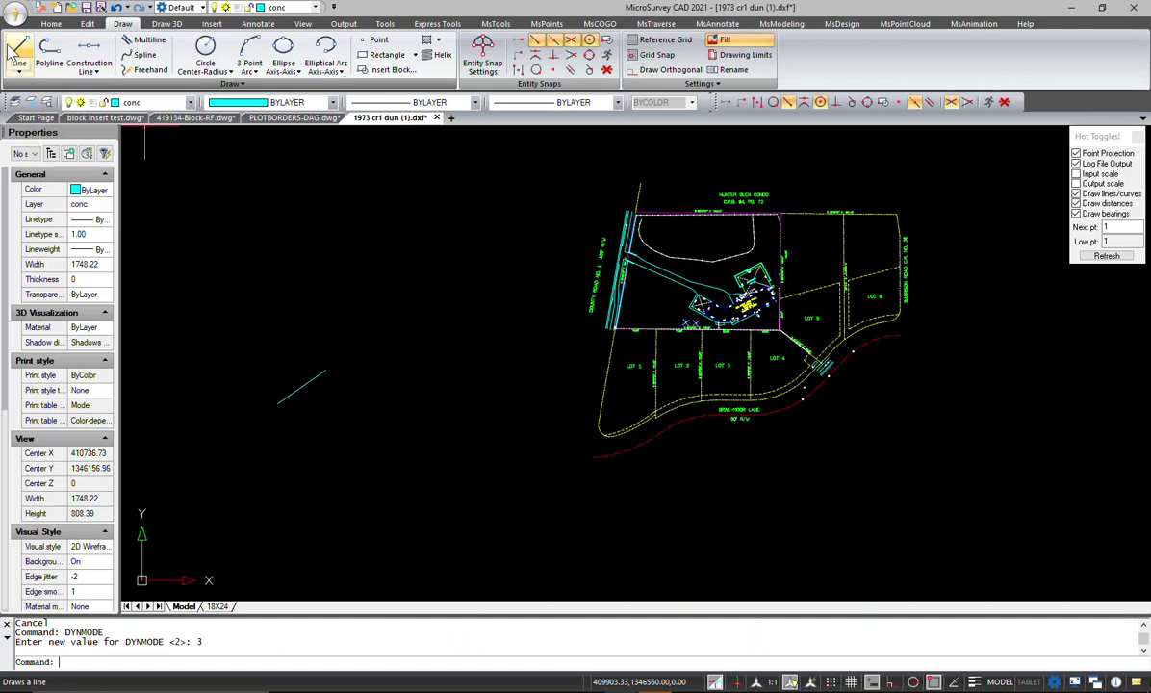
click(318, 471)
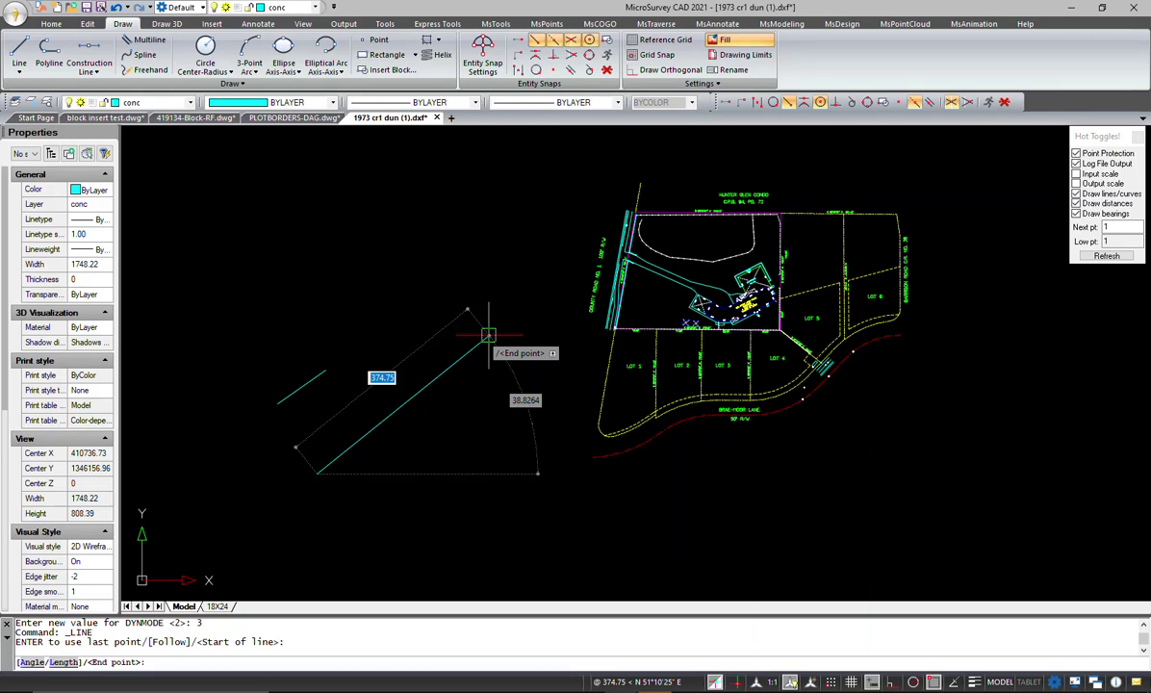
key(Down)
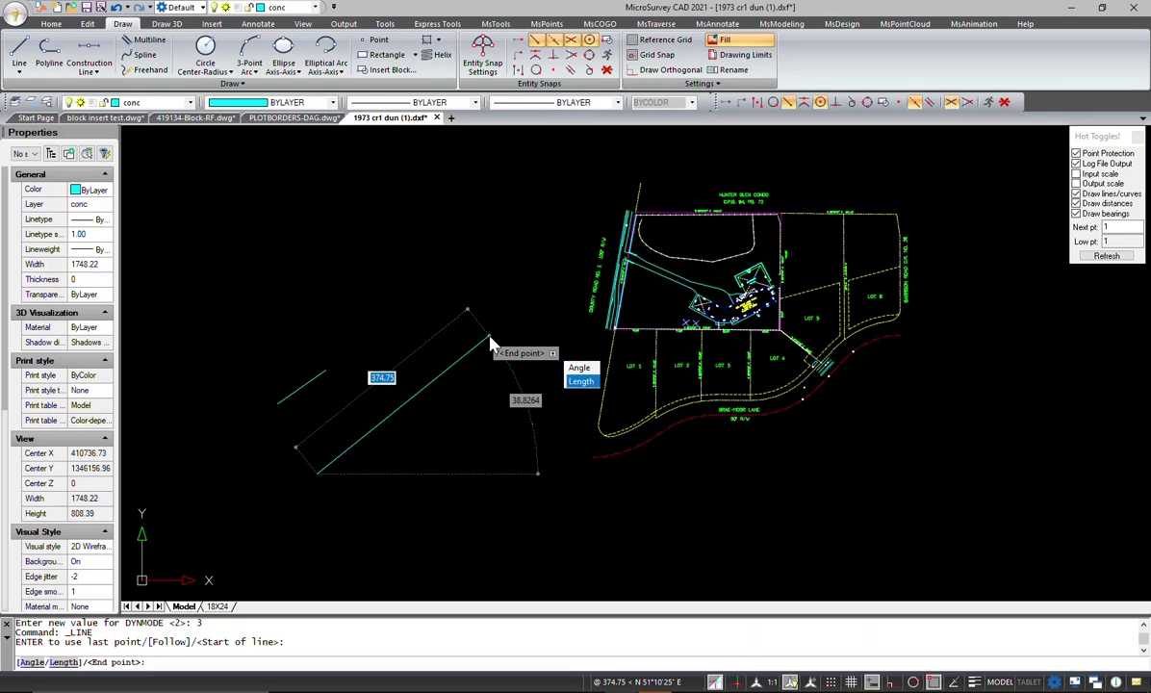
key(Down)
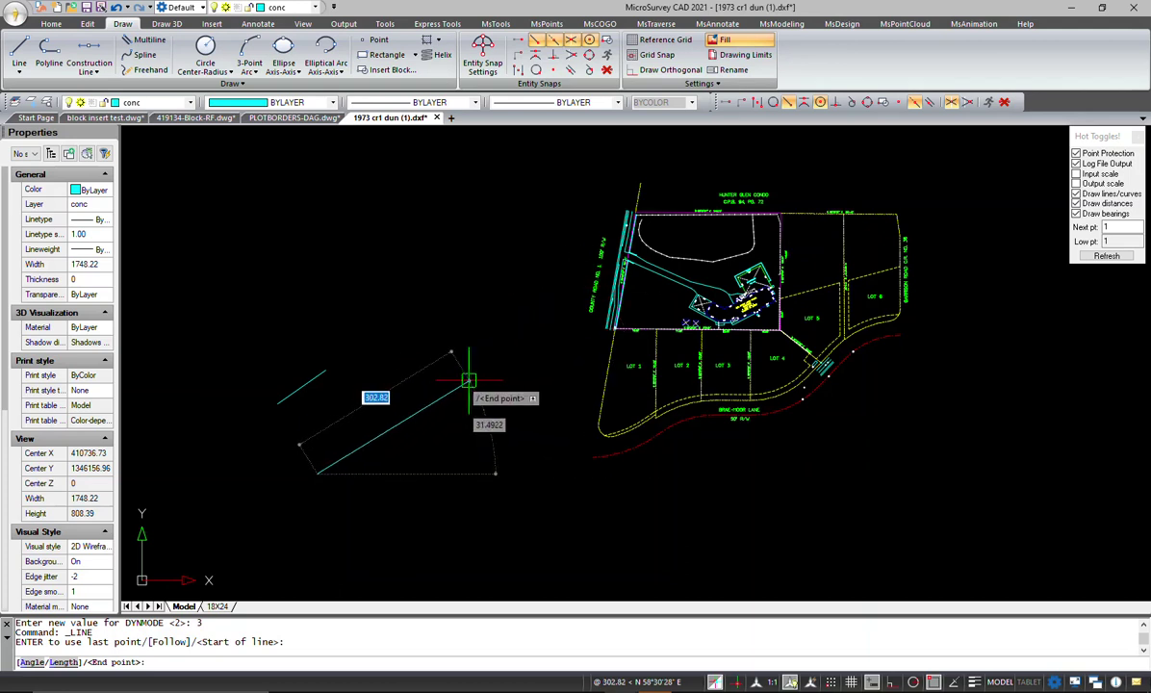
click(469, 380)
key(Escape)
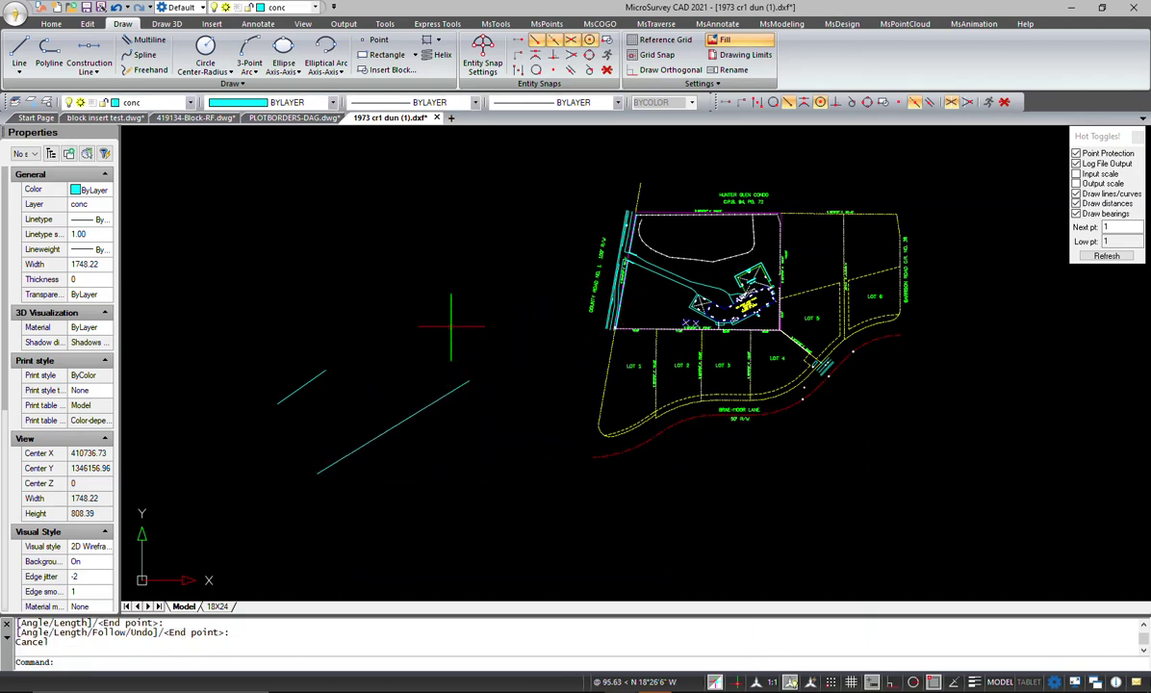